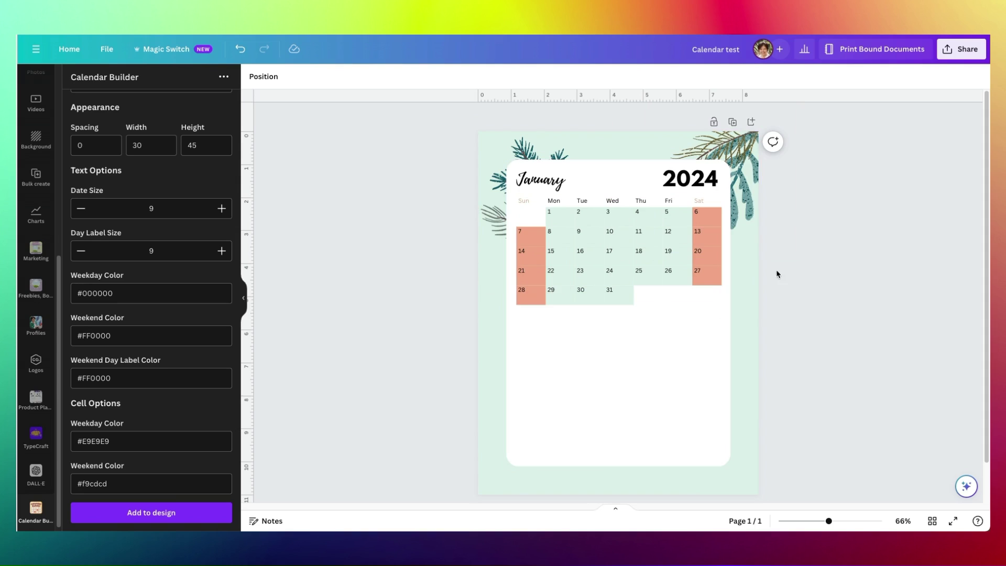
Duplicate the January page and title the new page 'February'
{"action": "scroll", "coordinate": [755, 357], "scroll_direction": "down", "scroll_amount": 1}
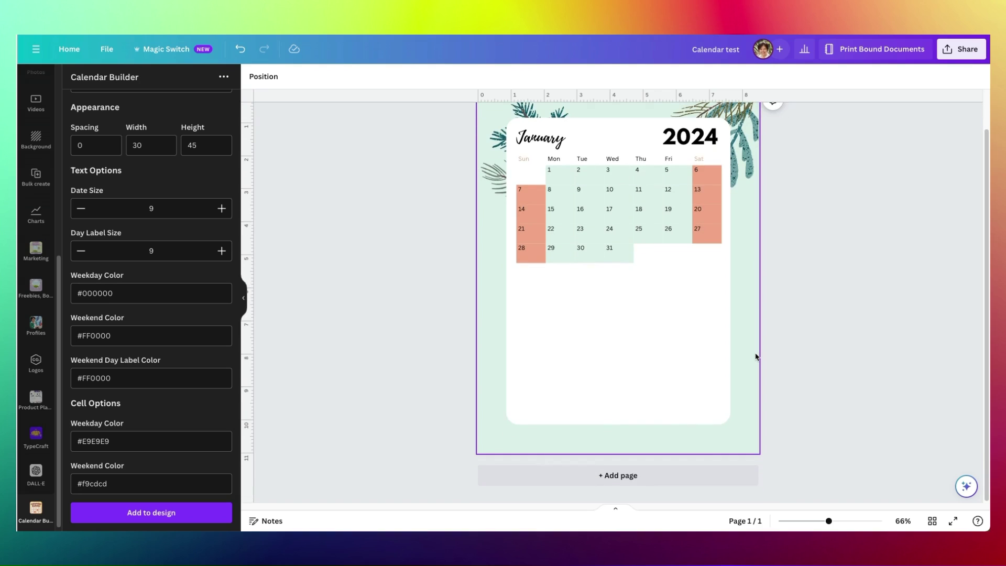
{"action": "scroll", "coordinate": [756, 357], "scroll_direction": "up", "scroll_amount": 1}
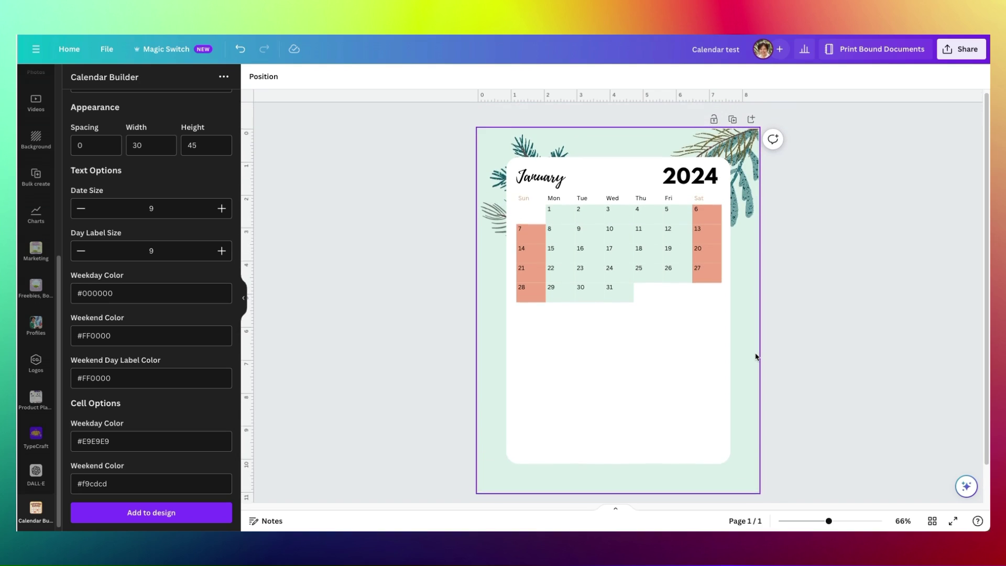
{"action": "left_click", "coordinate": [733, 122]}
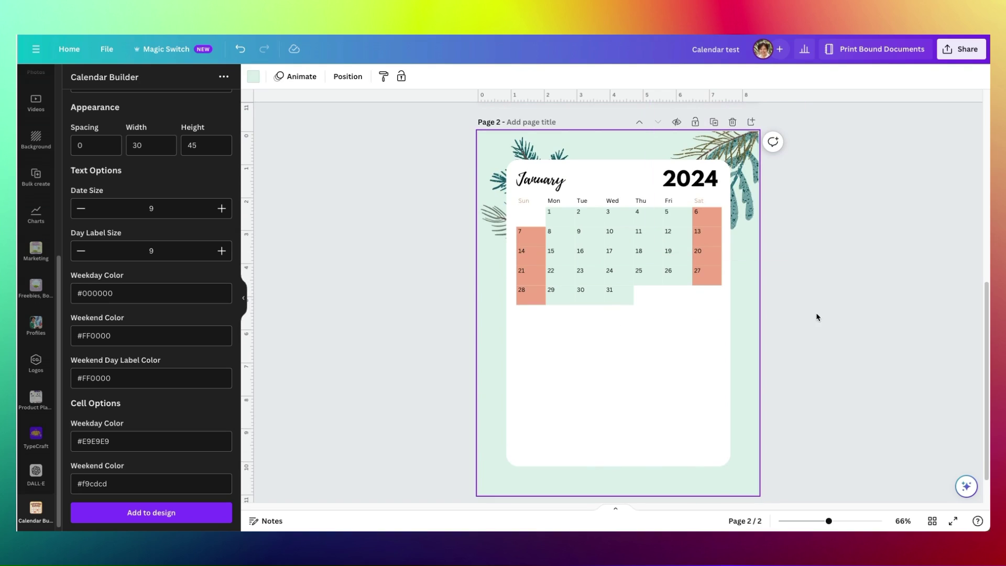
{"action": "left_click", "coordinate": [515, 123]}
{"action": "type", "text": "February"}
{"action": "left_click", "coordinate": [812, 205]}
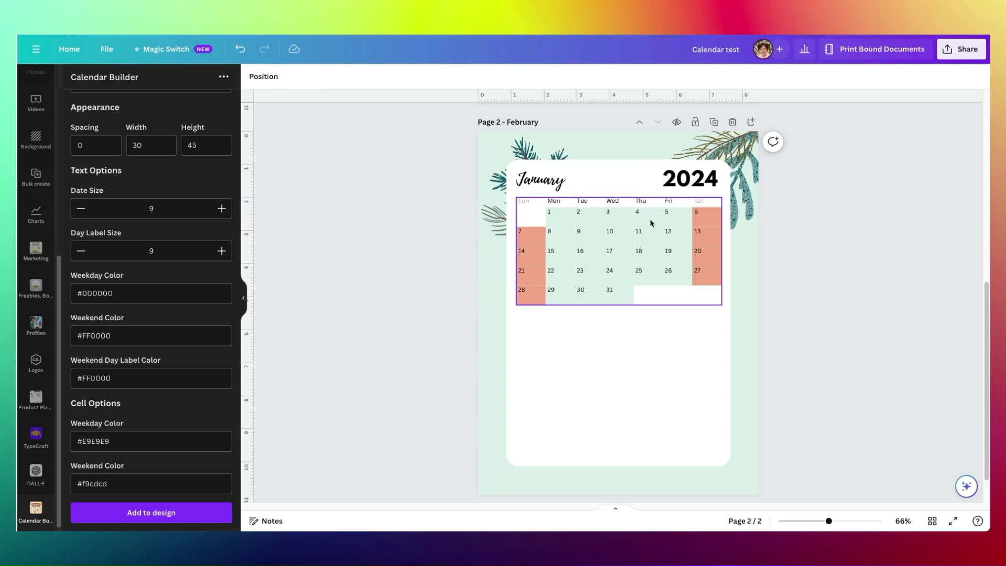
Change page 2's calendar heading from January to February
{"action": "left_click", "coordinate": [539, 181]}
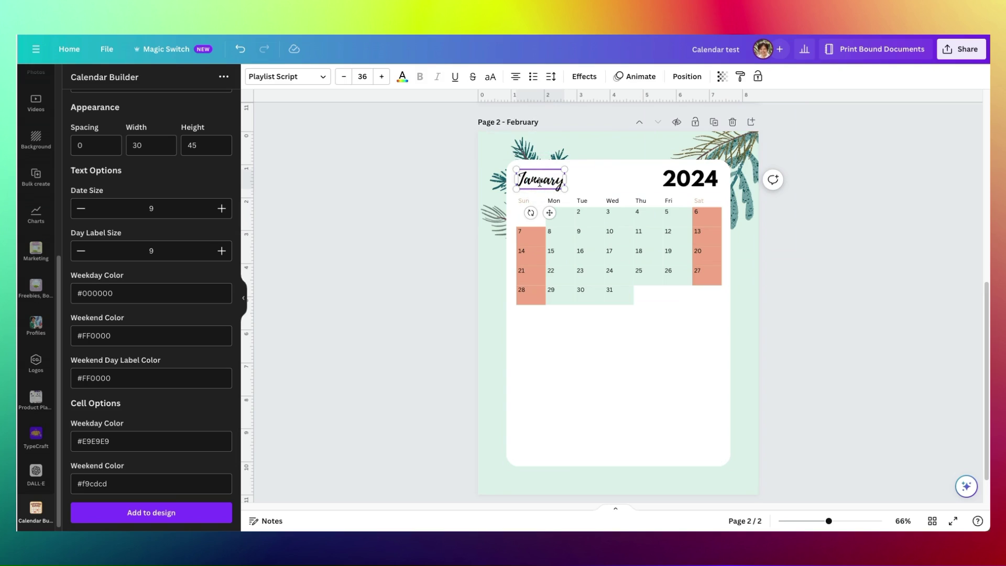
{"action": "double_click", "coordinate": [539, 181]}
{"action": "type", "text": "Fe"}
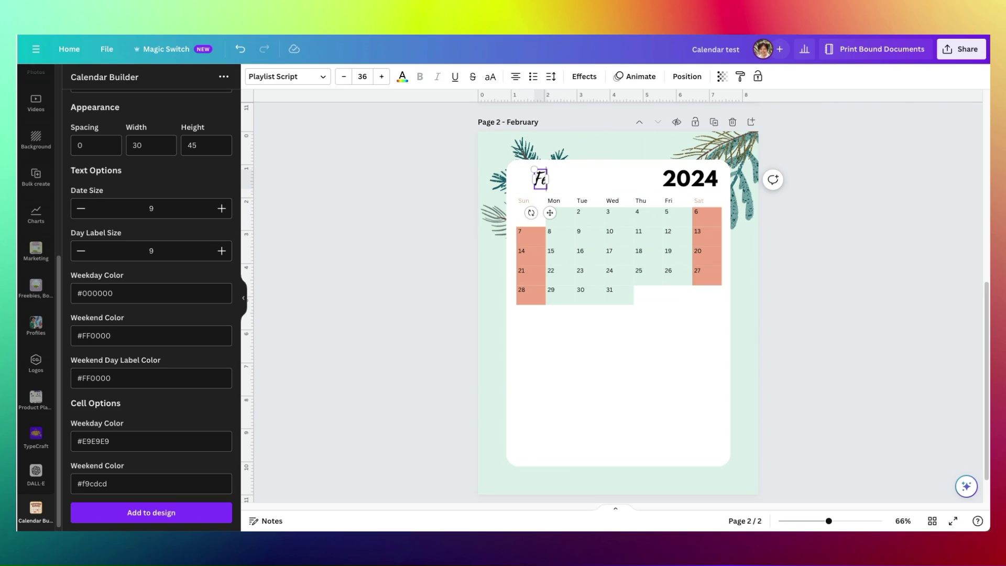
{"action": "type", "text": "bruary"}
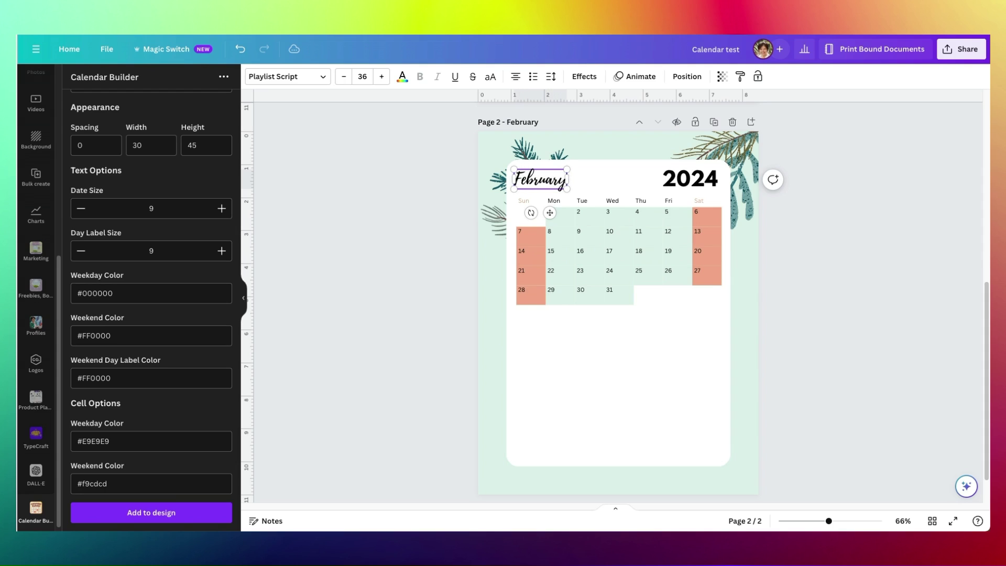
{"action": "left_click", "coordinate": [586, 246]}
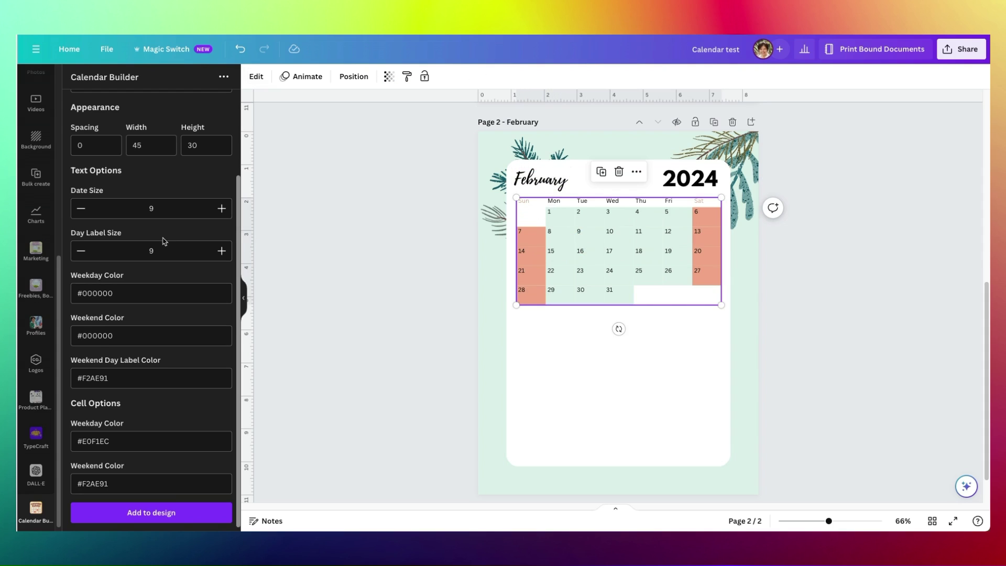
Set the page 2 calendar grid's month to February in Calendar Builder and add it to the design
{"action": "scroll", "coordinate": [160, 225], "scroll_direction": "up", "scroll_amount": 3}
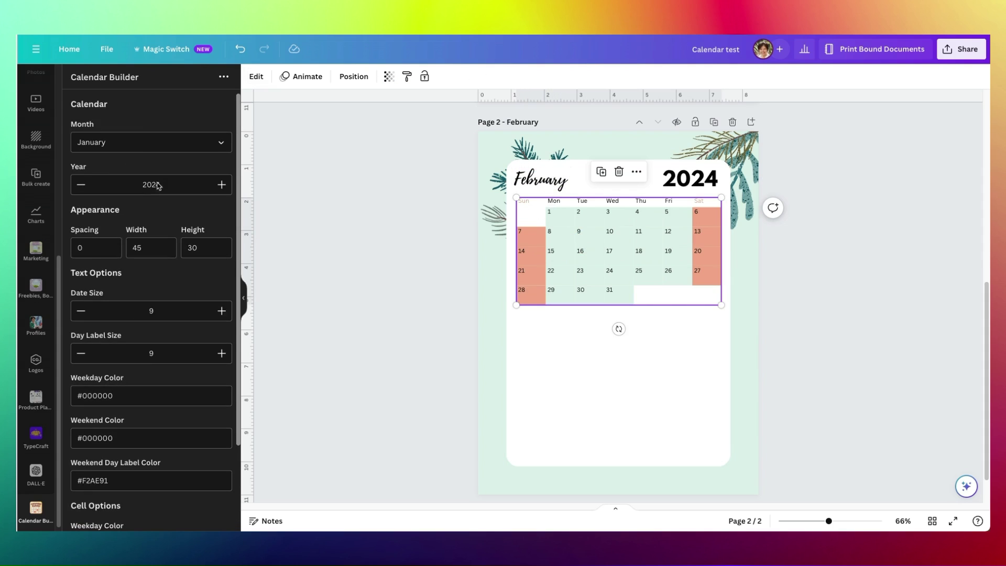
{"action": "left_click", "coordinate": [119, 145]}
{"action": "left_click", "coordinate": [123, 192]}
{"action": "scroll", "coordinate": [160, 382], "scroll_direction": "down", "scroll_amount": 3}
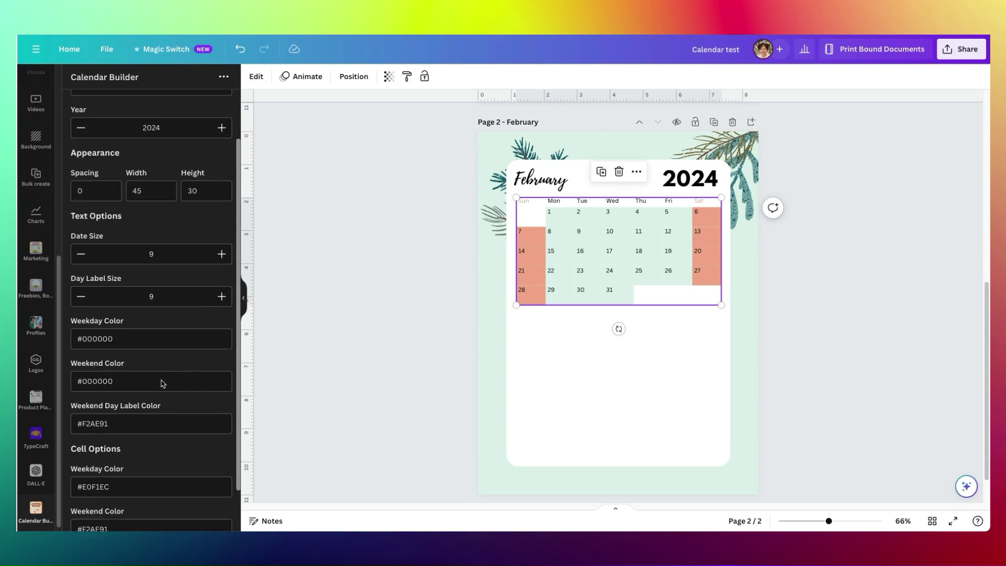
{"action": "left_click", "coordinate": [168, 513]}
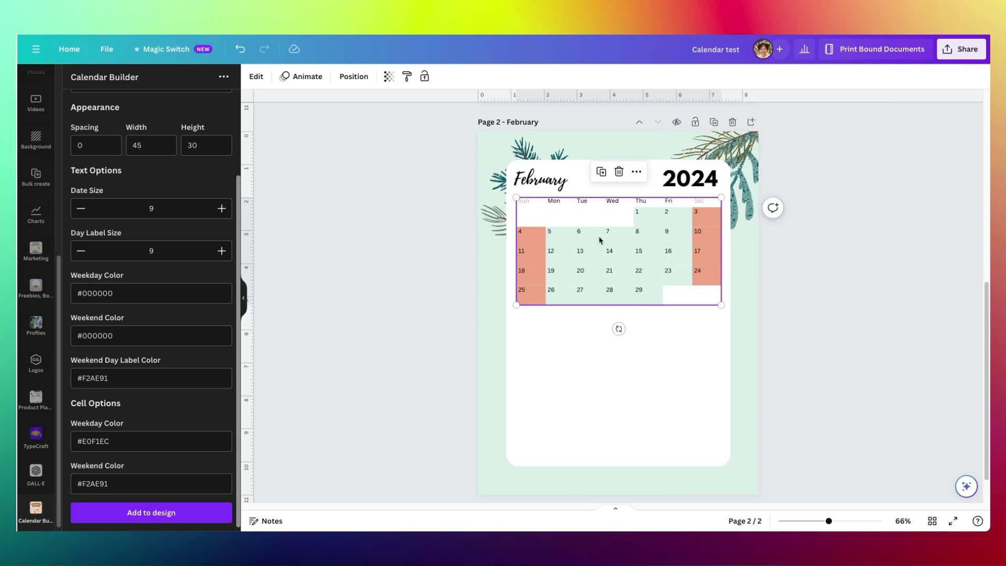
{"action": "left_click", "coordinate": [812, 295]}
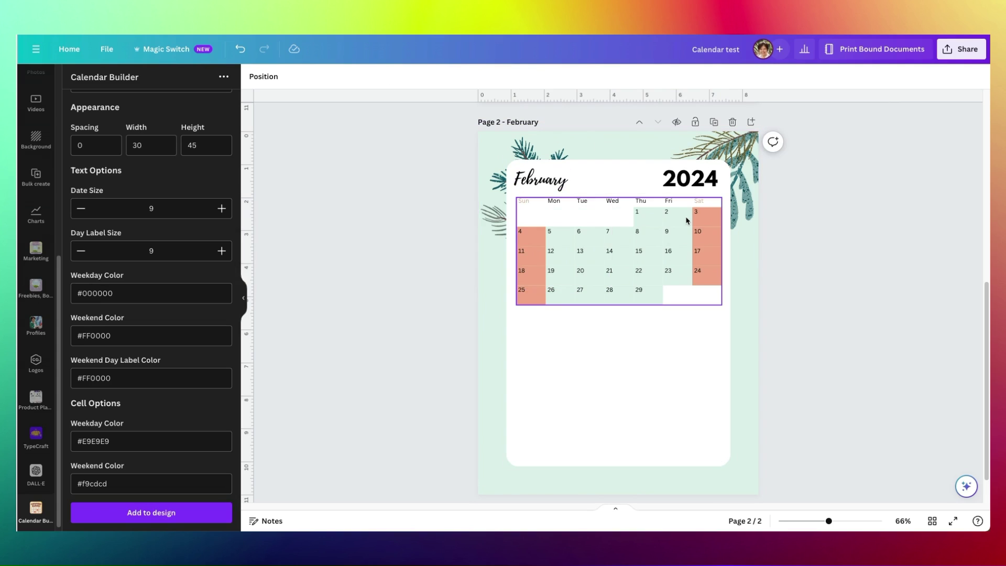
{"action": "scroll", "coordinate": [687, 219], "scroll_direction": "up", "scroll_amount": 6}
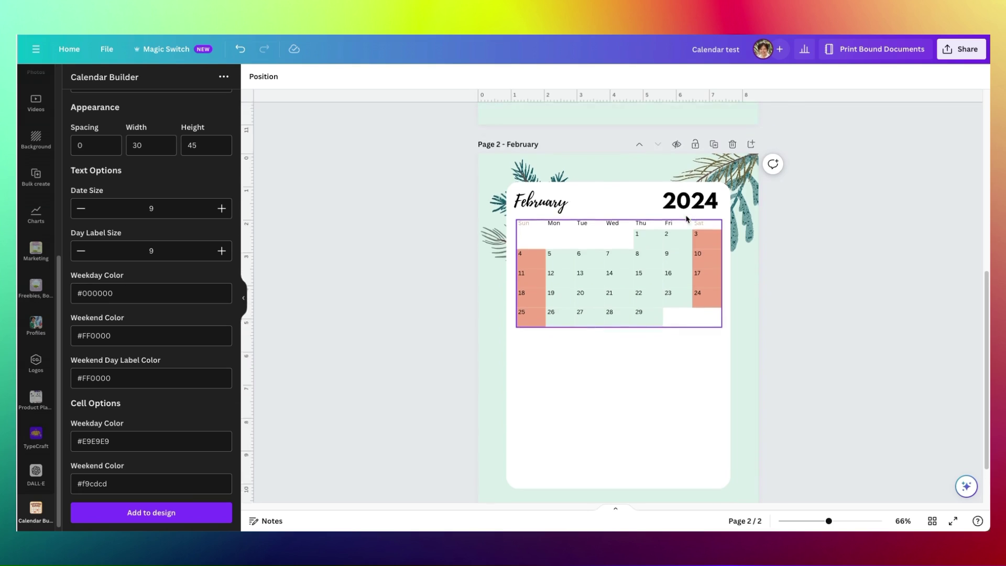
Move the February calendar grid back inside the white card under its heading
{"action": "left_click", "coordinate": [932, 520]}
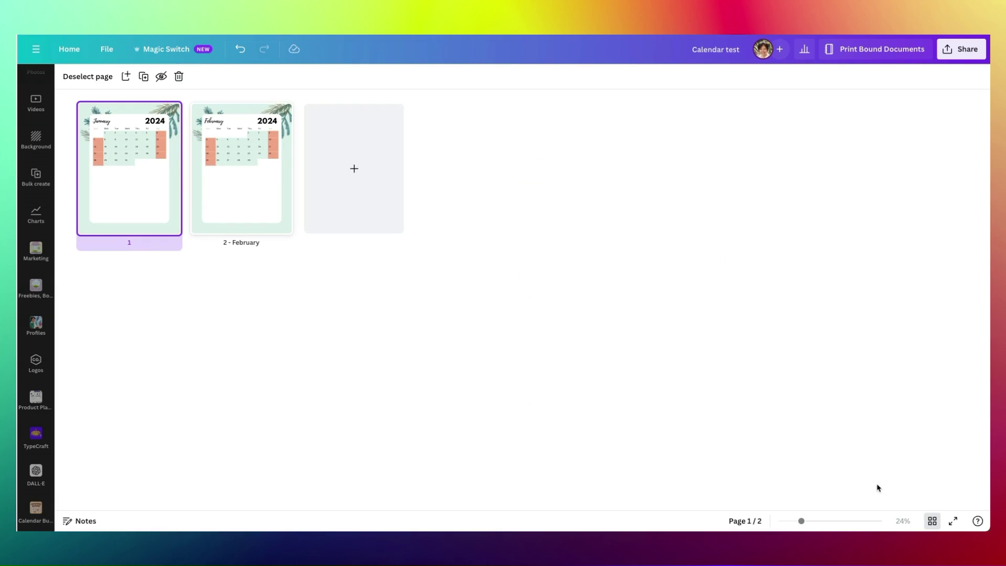
{"action": "left_click", "coordinate": [933, 521]}
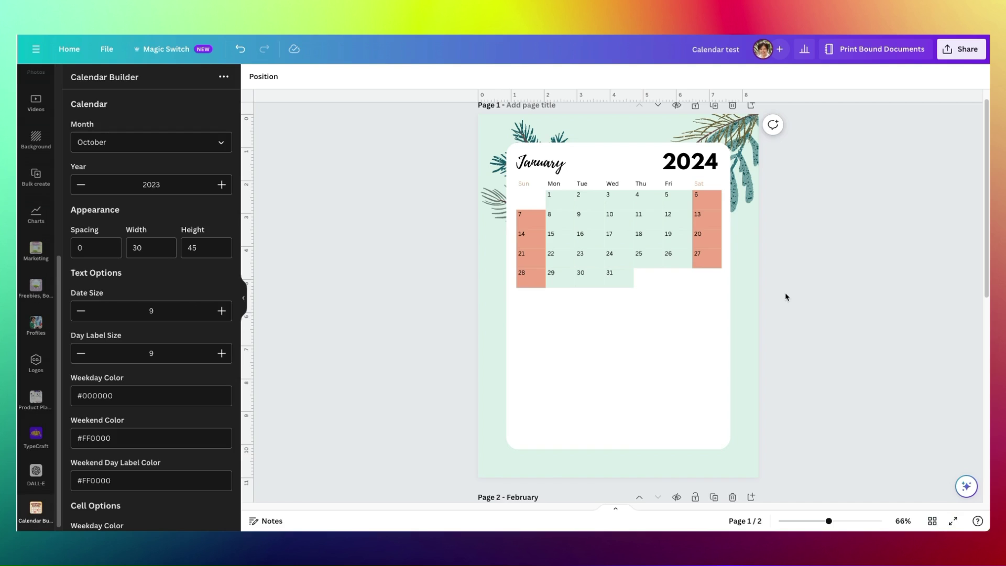
{"action": "scroll", "coordinate": [785, 296], "scroll_direction": "down", "scroll_amount": 5}
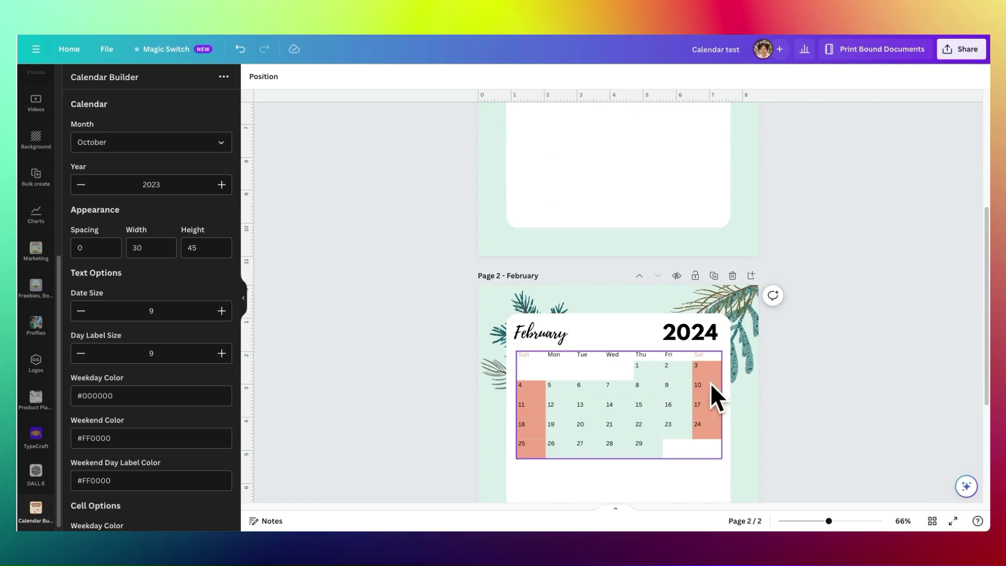
{"action": "scroll", "coordinate": [714, 397], "scroll_direction": "down", "scroll_amount": 4}
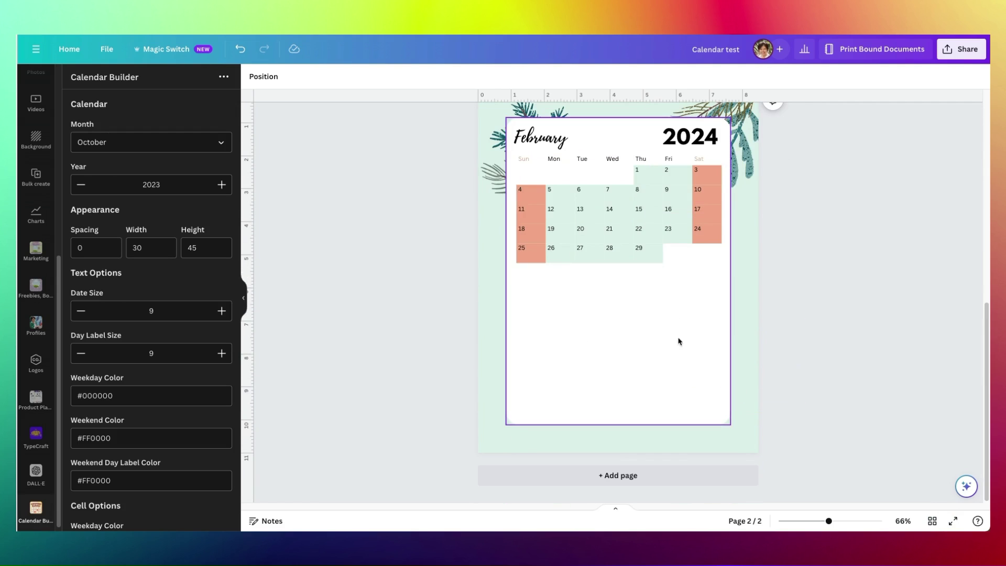
{"action": "scroll", "coordinate": [660, 275], "scroll_direction": "up", "scroll_amount": 2}
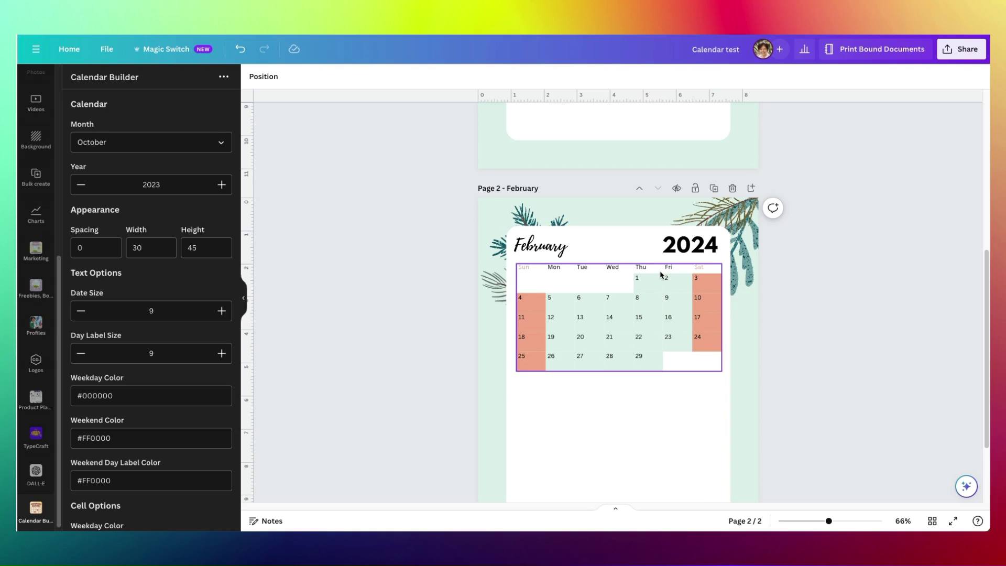
{"action": "left_click_drag", "start_coordinate": [661, 299], "coordinate": [710, 337]}
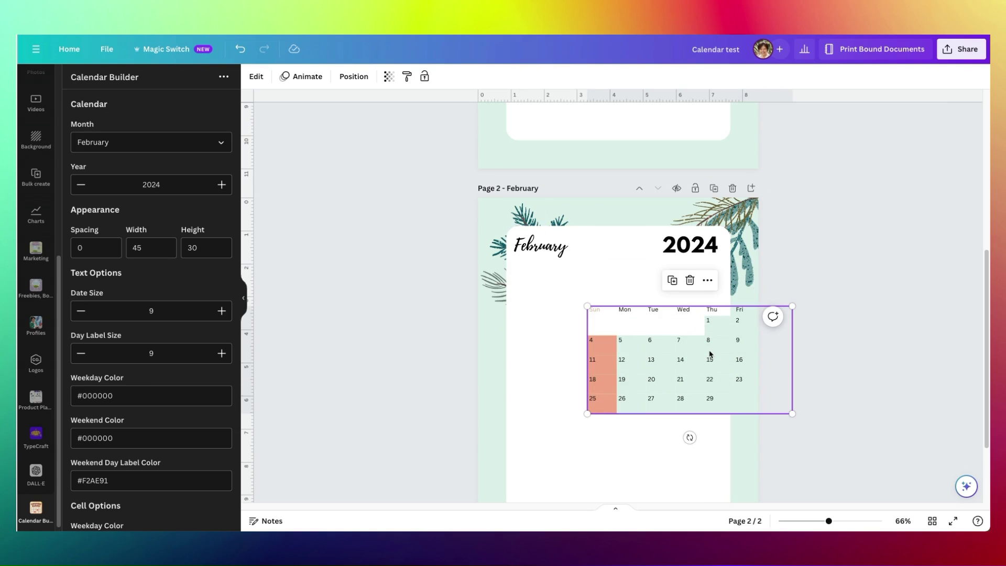
{"action": "left_click_drag", "start_coordinate": [710, 354], "coordinate": [637, 308]}
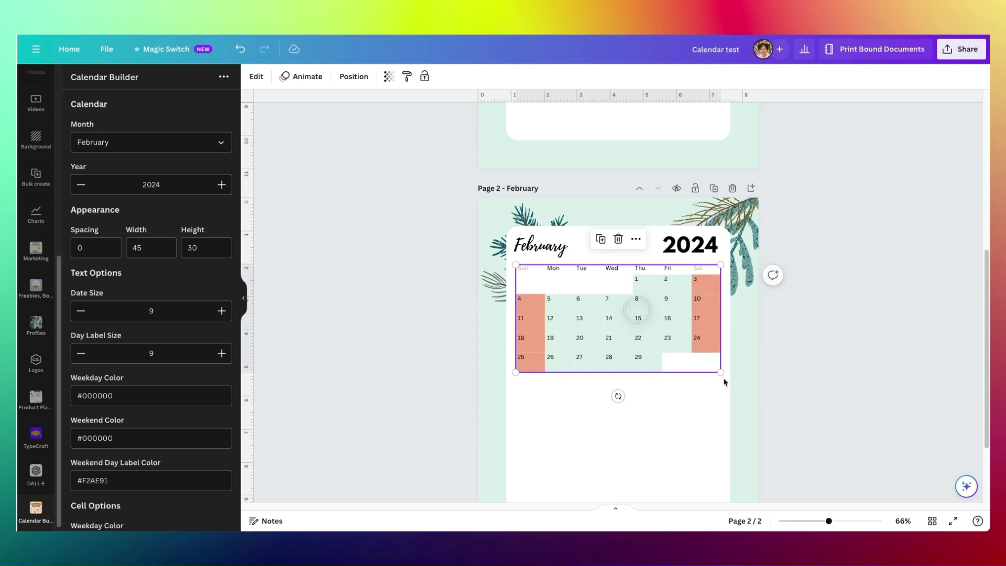
Compare the pages in grid view and reopen the February page for editing
{"action": "left_click", "coordinate": [931, 523]}
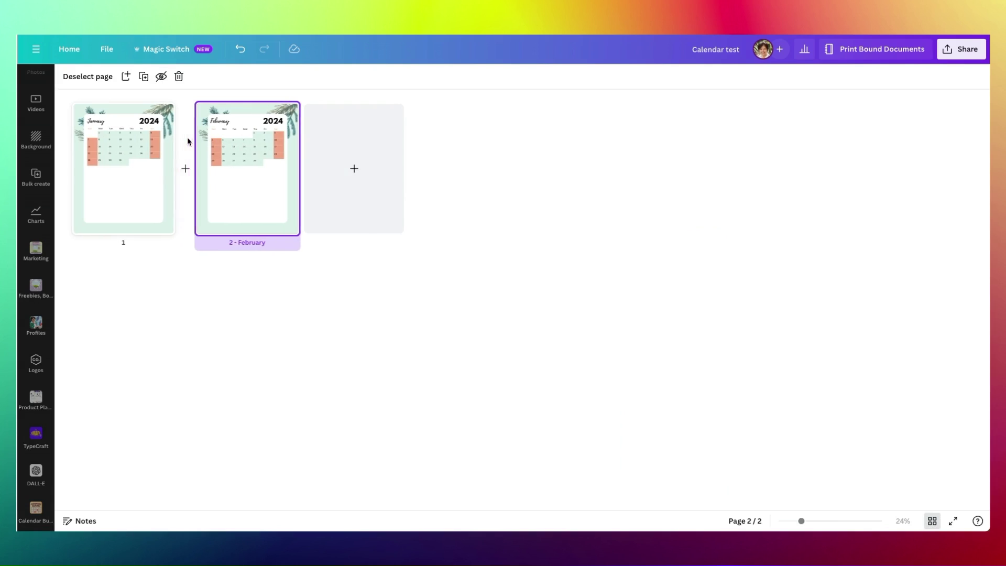
{"action": "left_click", "coordinate": [243, 202]}
{"action": "double_click", "coordinate": [243, 201]}
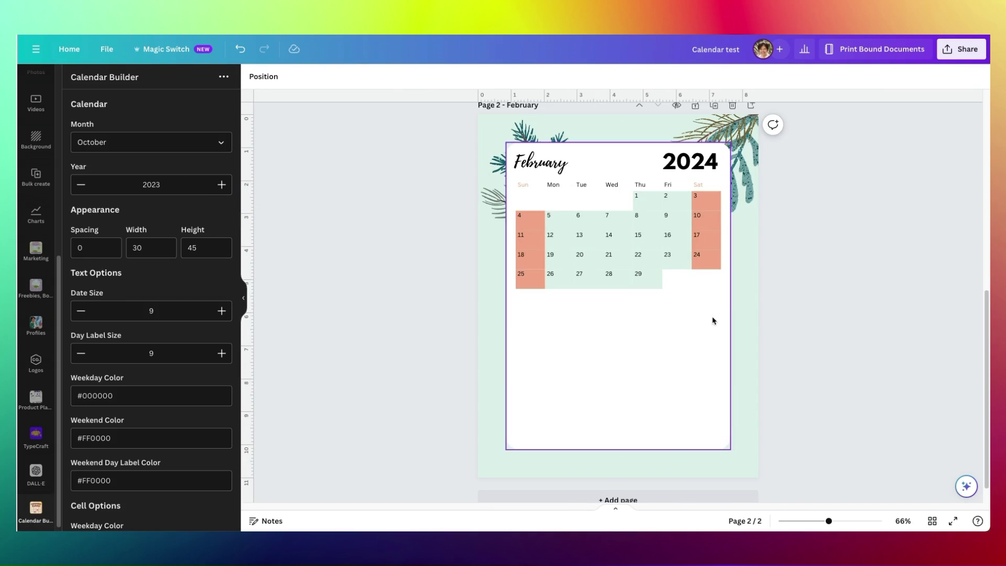
Turn rulers and guides off and back on from View settings, then select the January calendar
{"action": "scroll", "coordinate": [747, 290], "scroll_direction": "up", "scroll_amount": 6}
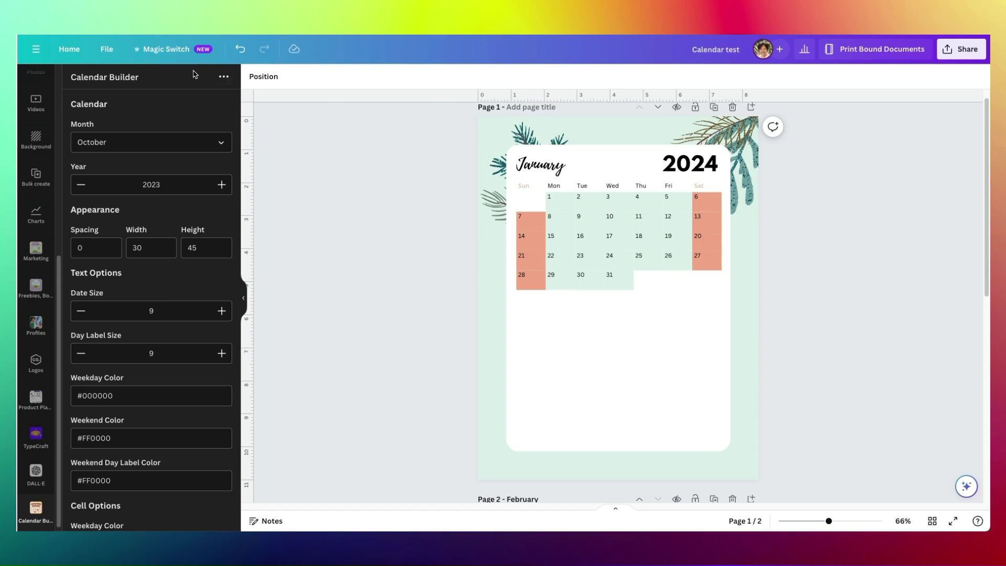
{"action": "left_click", "coordinate": [108, 50]}
{"action": "mouse_move", "coordinate": [251, 181]}
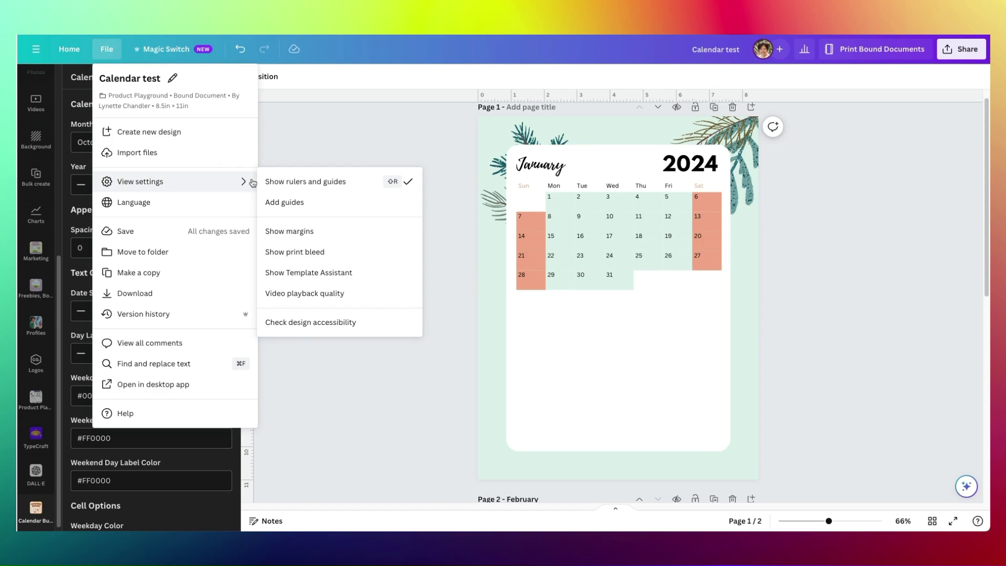
{"action": "left_click", "coordinate": [310, 183]}
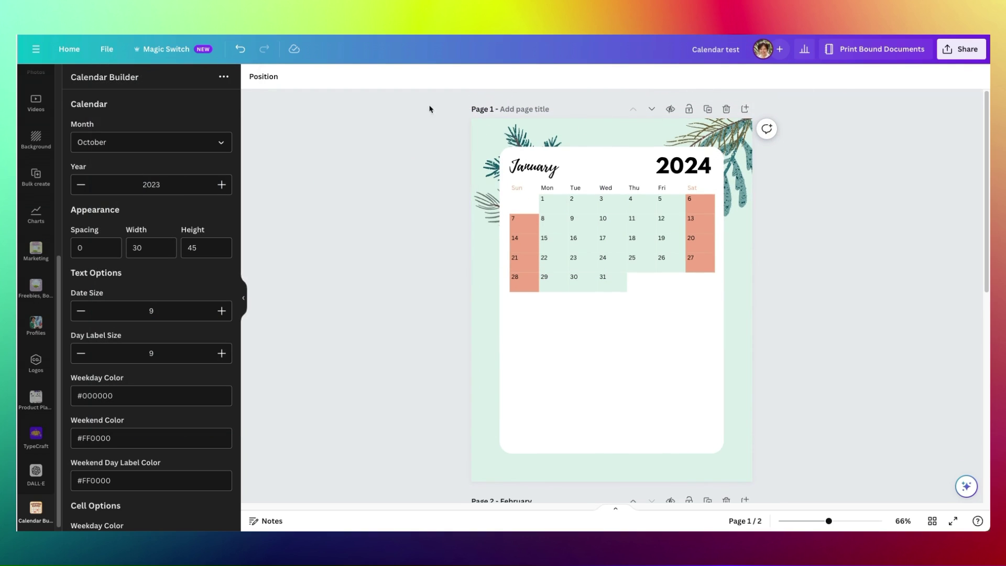
{"action": "left_click", "coordinate": [104, 49]}
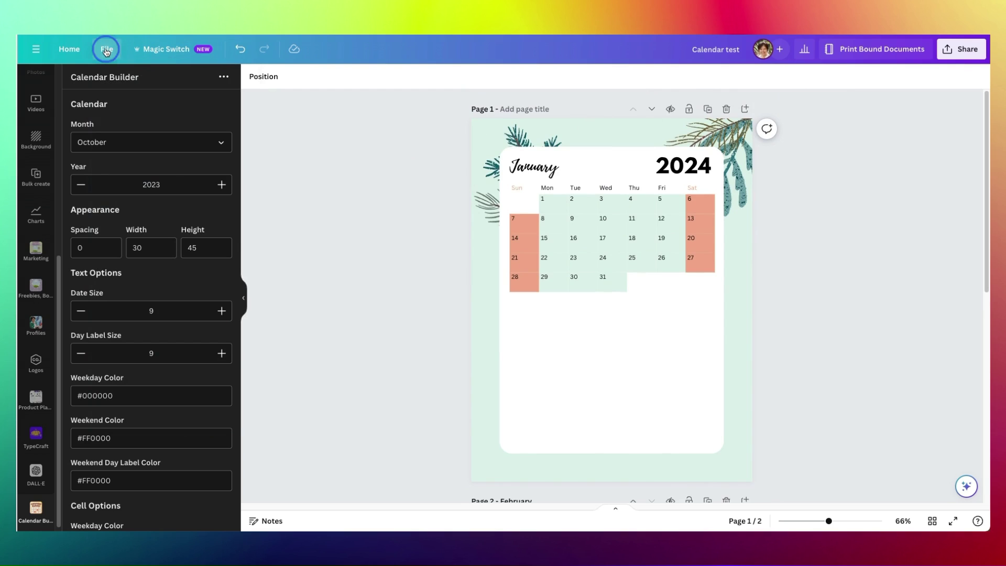
{"action": "mouse_move", "coordinate": [131, 187]}
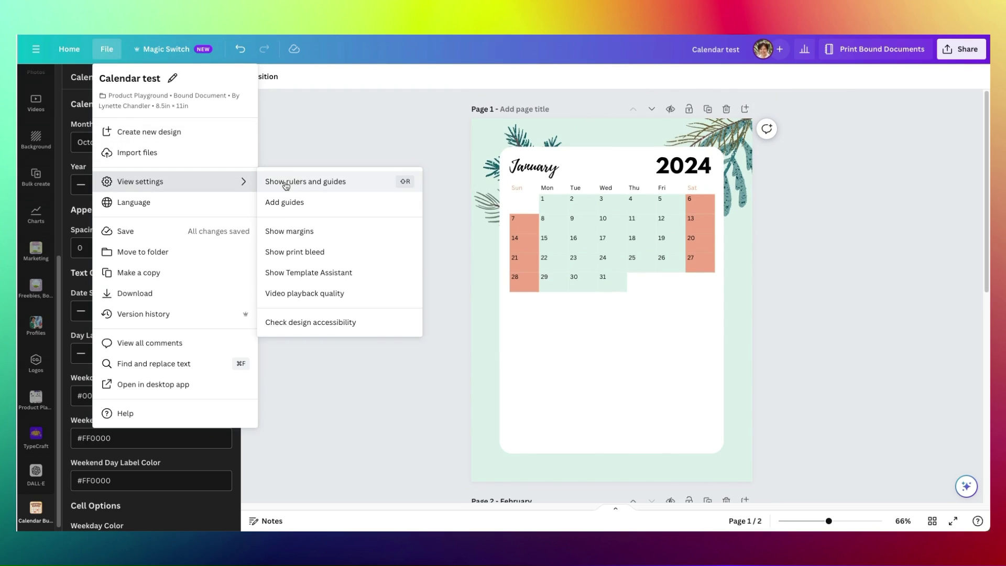
{"action": "left_click", "coordinate": [304, 181]}
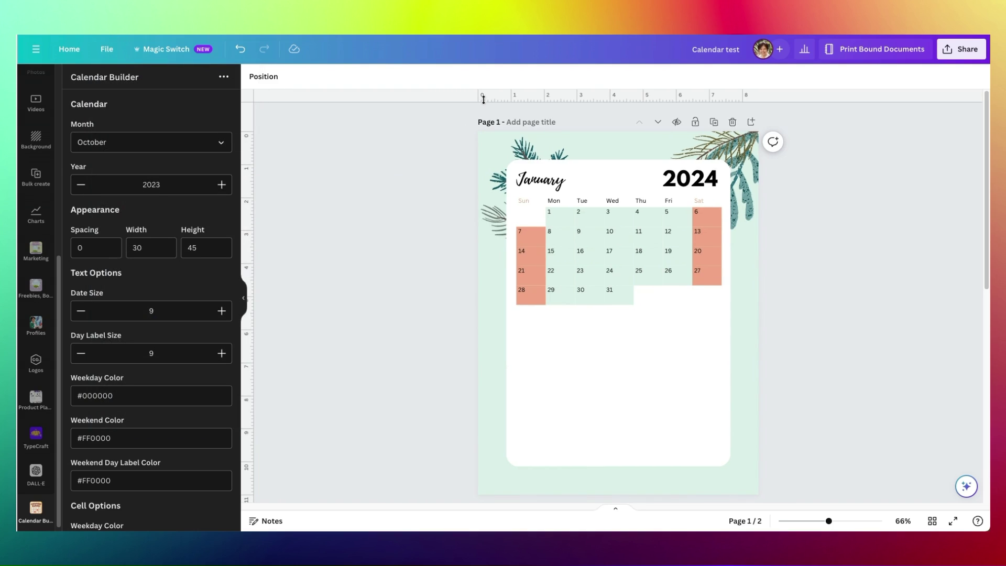
{"action": "left_click_drag", "start_coordinate": [610, 288], "coordinate": [487, 142]}
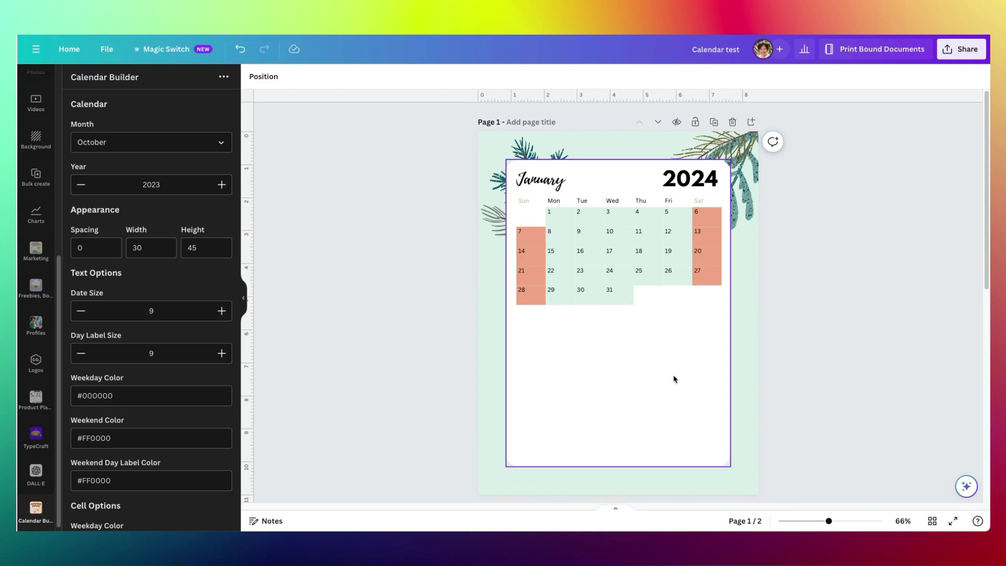
{"action": "left_click", "coordinate": [106, 49]}
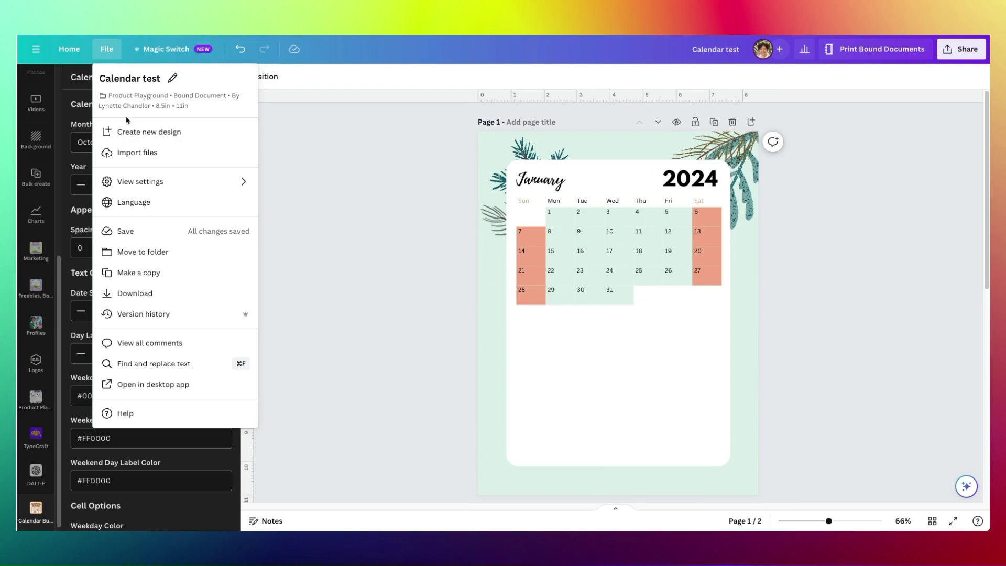
{"action": "mouse_move", "coordinate": [155, 181]}
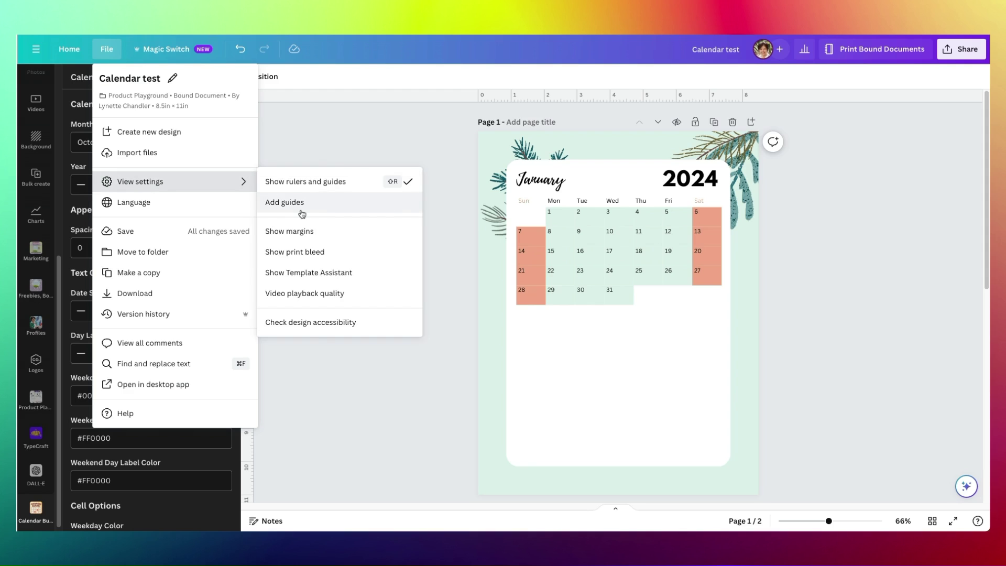
{"action": "left_click", "coordinate": [640, 411]}
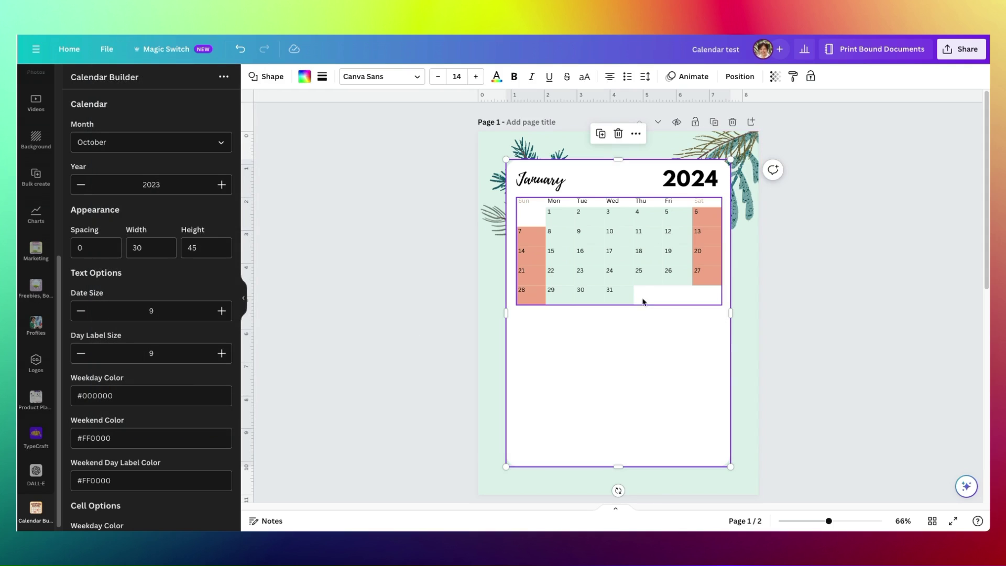
{"action": "left_click_drag", "start_coordinate": [635, 95], "coordinate": [648, 198]}
{"action": "left_click_drag", "start_coordinate": [478, 199], "coordinate": [473, 97]}
Add a horizontal guide to the January page at 2.001, along the weekday row's top
{"action": "right_click", "coordinate": [749, 285]}
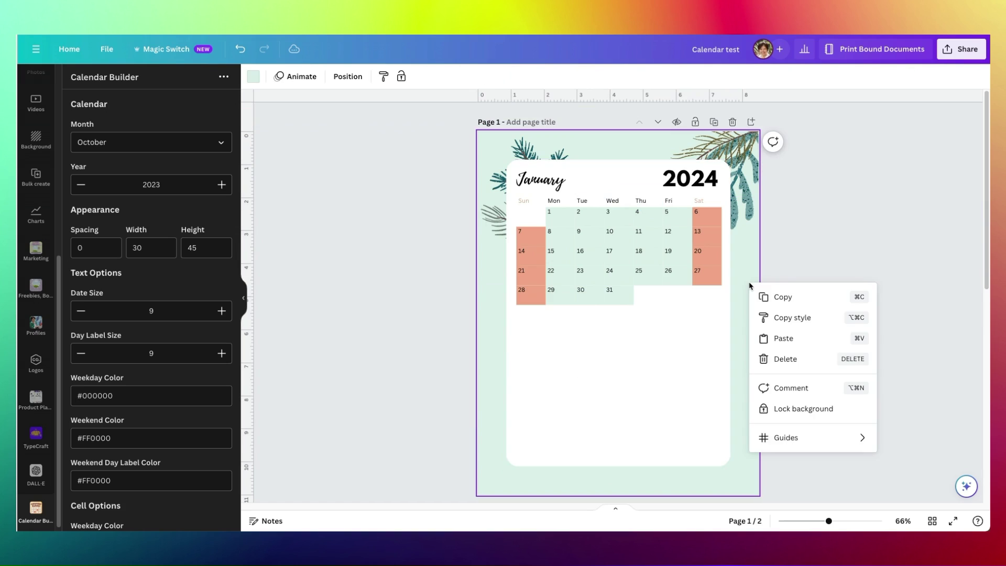
{"action": "mouse_move", "coordinate": [807, 431]}
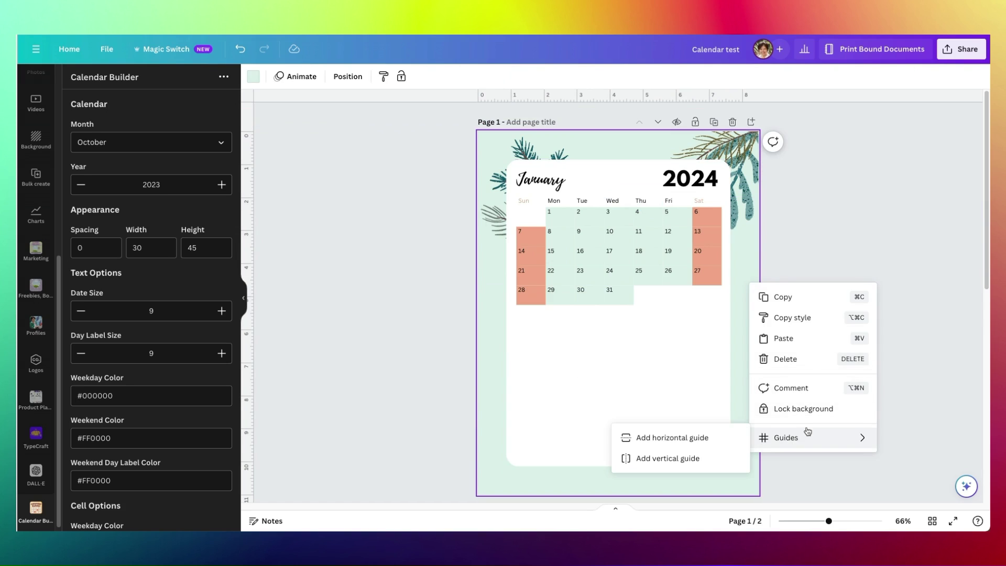
{"action": "left_click", "coordinate": [716, 440]}
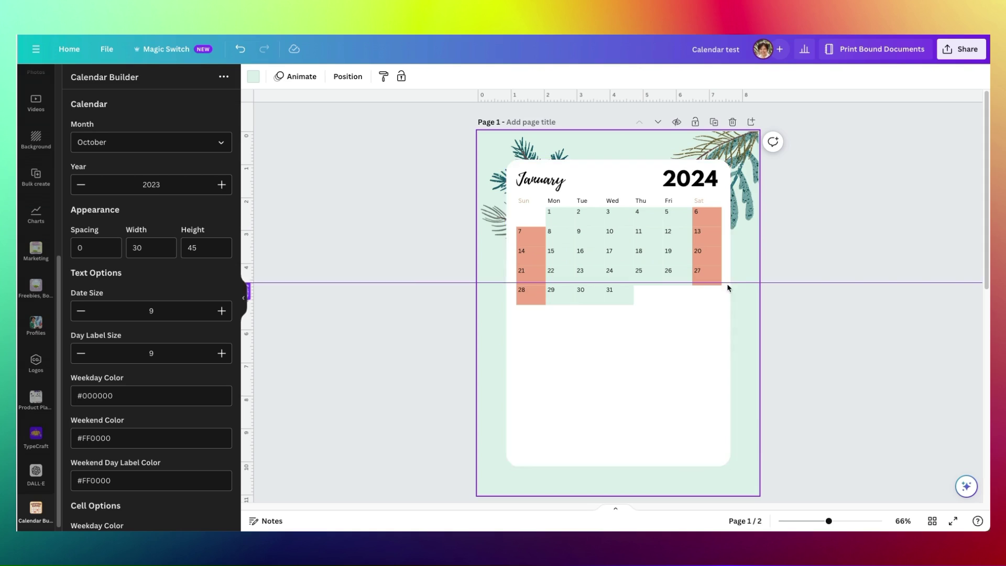
{"action": "left_click_drag", "start_coordinate": [736, 283], "coordinate": [733, 201]}
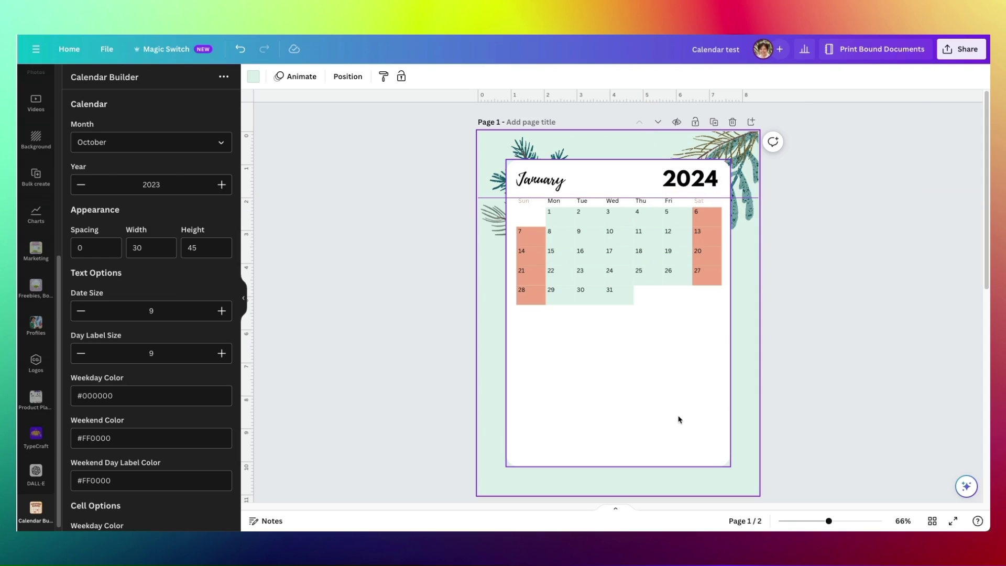
{"action": "scroll", "coordinate": [778, 416], "scroll_direction": "down", "scroll_amount": 3}
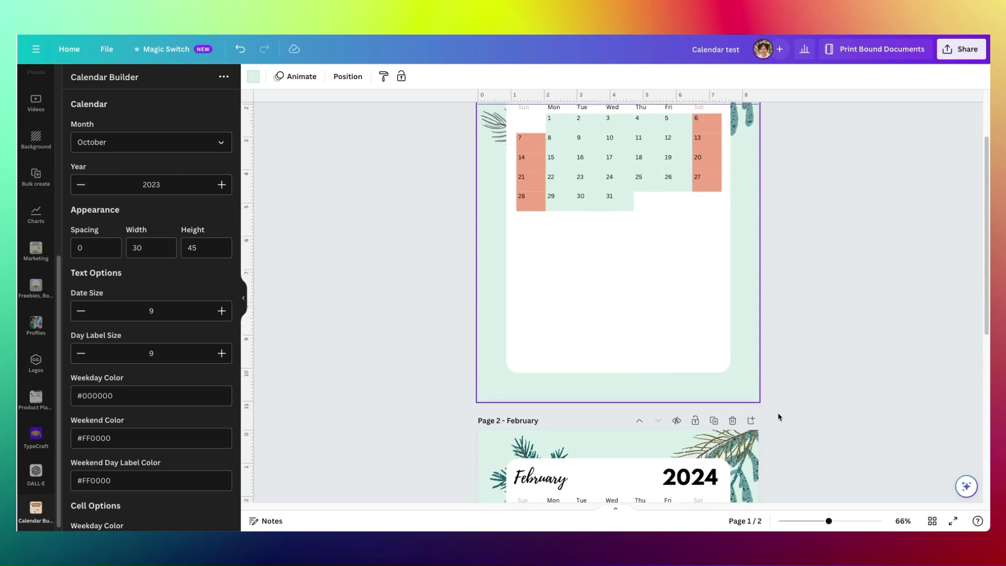
Snap the February calendar grid to the horizontal guide
{"action": "scroll", "coordinate": [778, 416], "scroll_direction": "down", "scroll_amount": 3}
{"action": "left_click", "coordinate": [778, 416]}
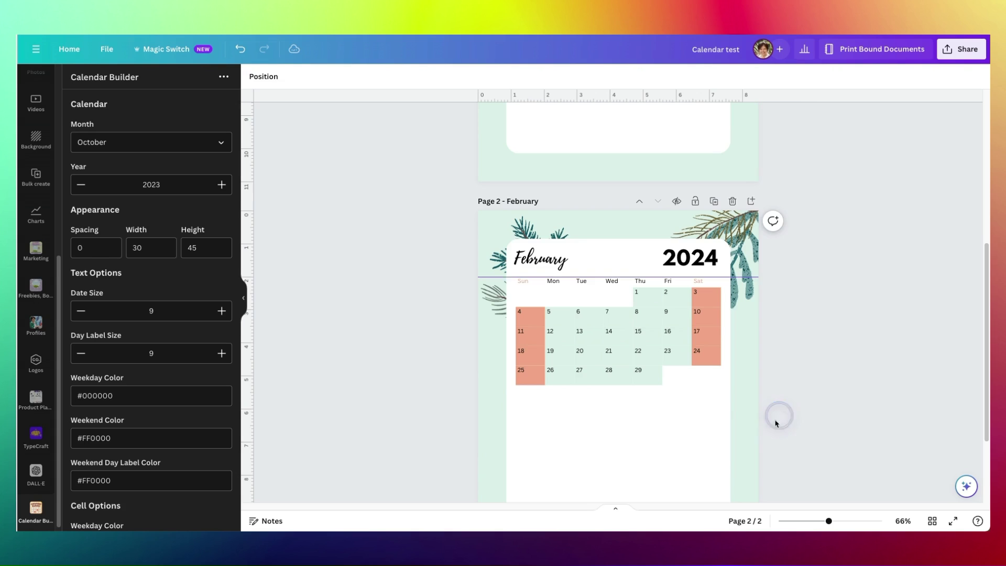
{"action": "scroll", "coordinate": [725, 427], "scroll_direction": "down", "scroll_amount": 2}
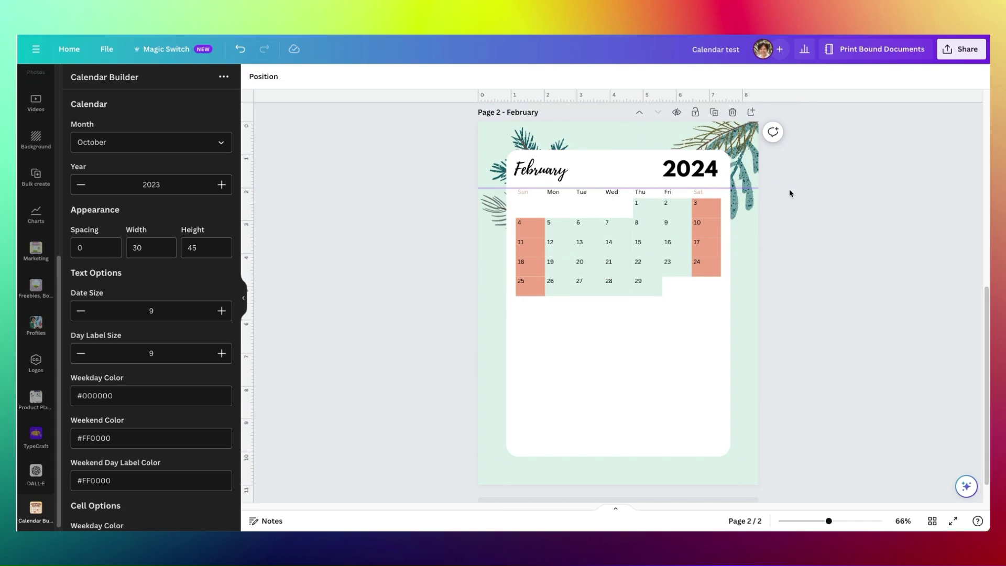
{"action": "left_click_drag", "start_coordinate": [637, 284], "coordinate": [636, 280]}
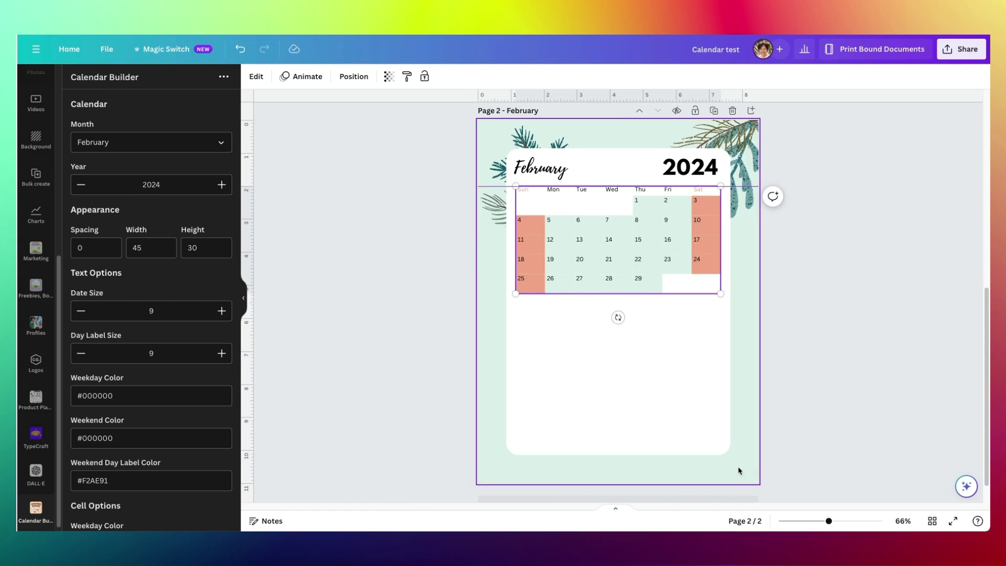
Add a blank third page after the February page
{"action": "scroll", "coordinate": [739, 470], "scroll_direction": "down", "scroll_amount": 1}
{"action": "left_click", "coordinate": [641, 475]}
{"action": "left_click", "coordinate": [826, 386]}
{"action": "scroll", "coordinate": [669, 226], "scroll_direction": "up", "scroll_amount": 1}
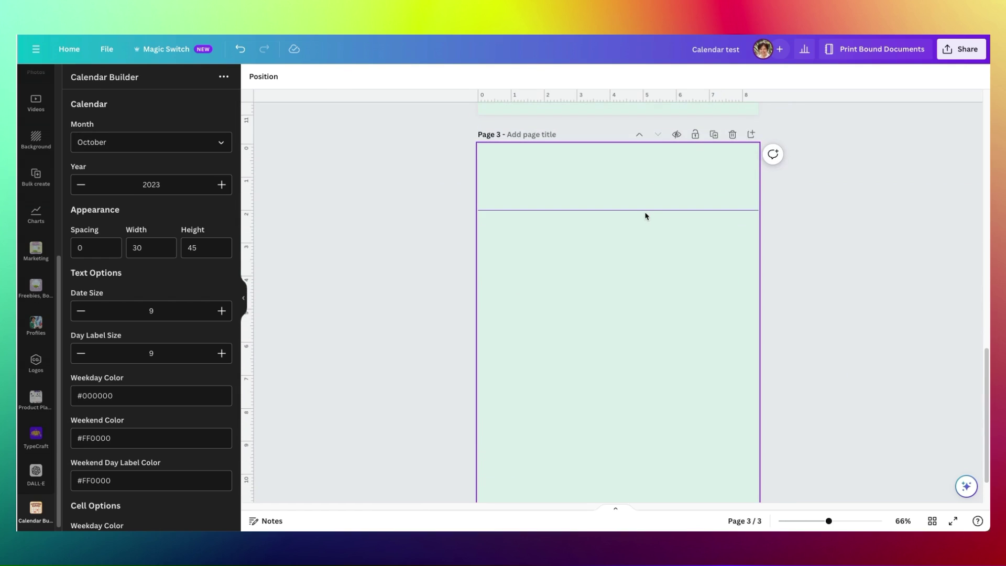
Keep the horizontal guide at 2.001 and add a vertical guide through the January calendar
{"action": "left_click", "coordinate": [648, 210]}
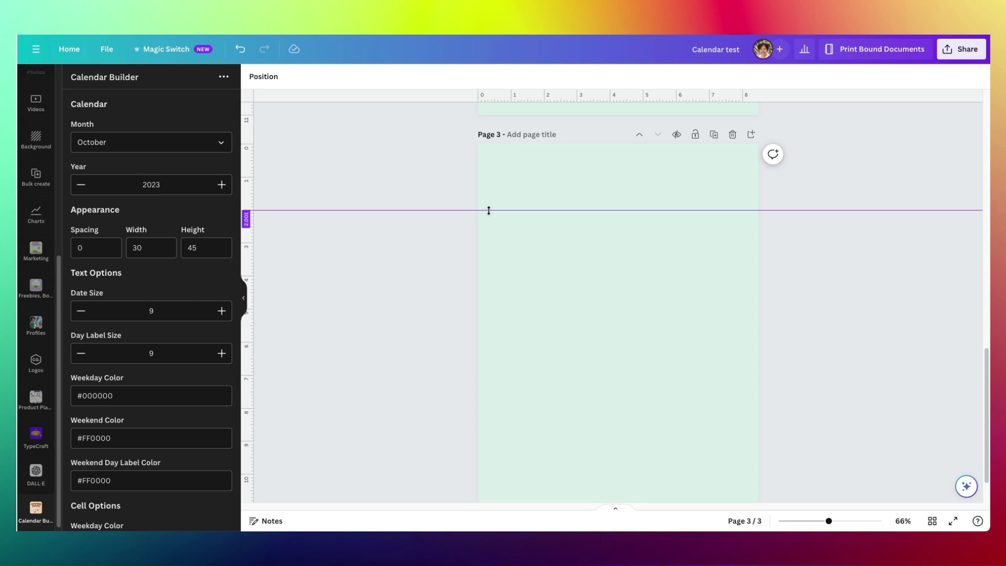
{"action": "left_click_drag", "start_coordinate": [488, 210], "coordinate": [388, 208]}
{"action": "left_click_drag", "start_coordinate": [247, 204], "coordinate": [557, 205]}
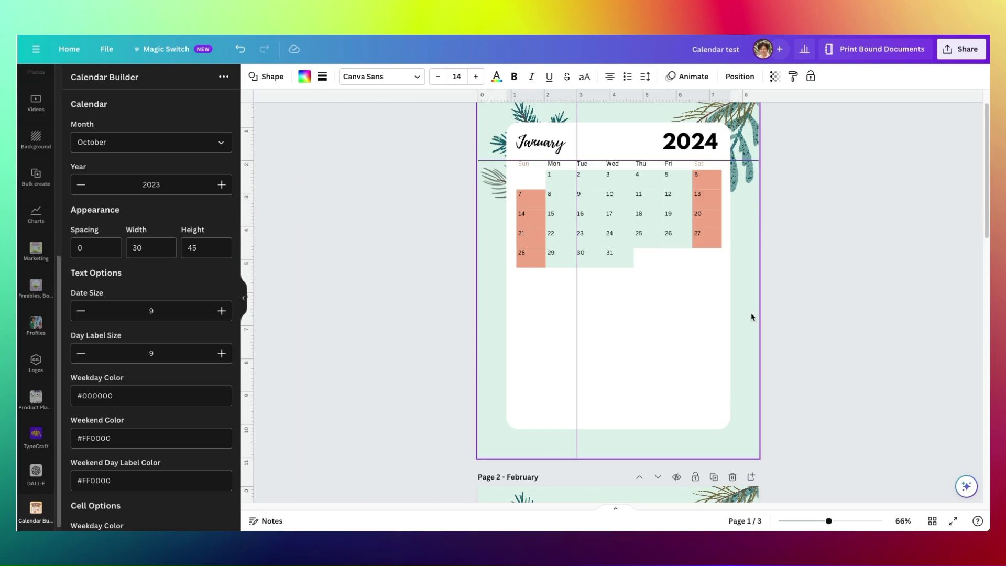